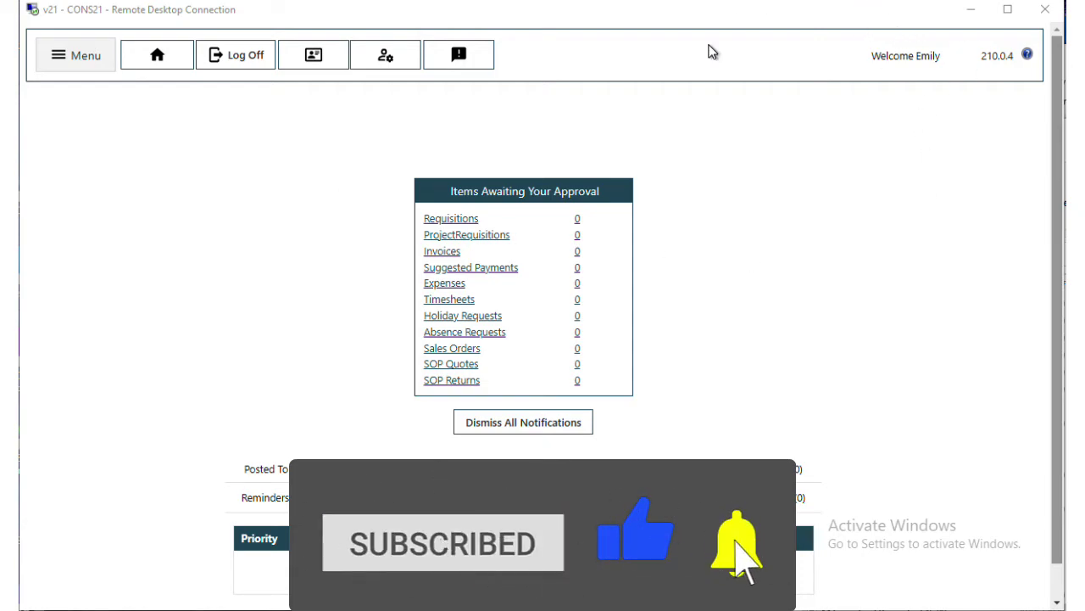
# Create a new expense entry and view the calendar for its expense date
pyautogui.click(51, 64)
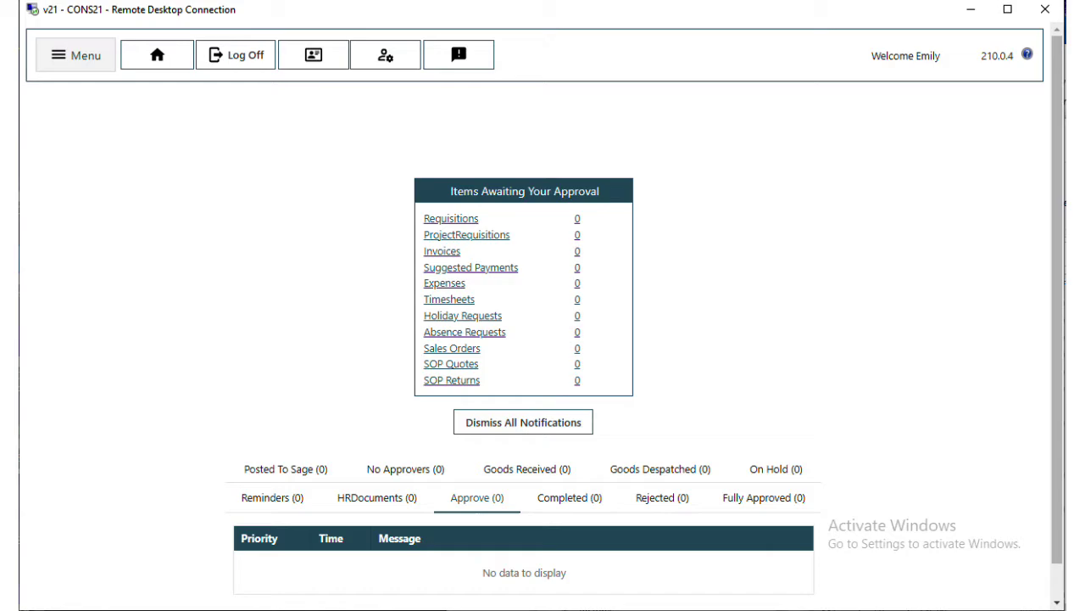
pyautogui.click(49, 62)
pyautogui.moveTo(76, 84)
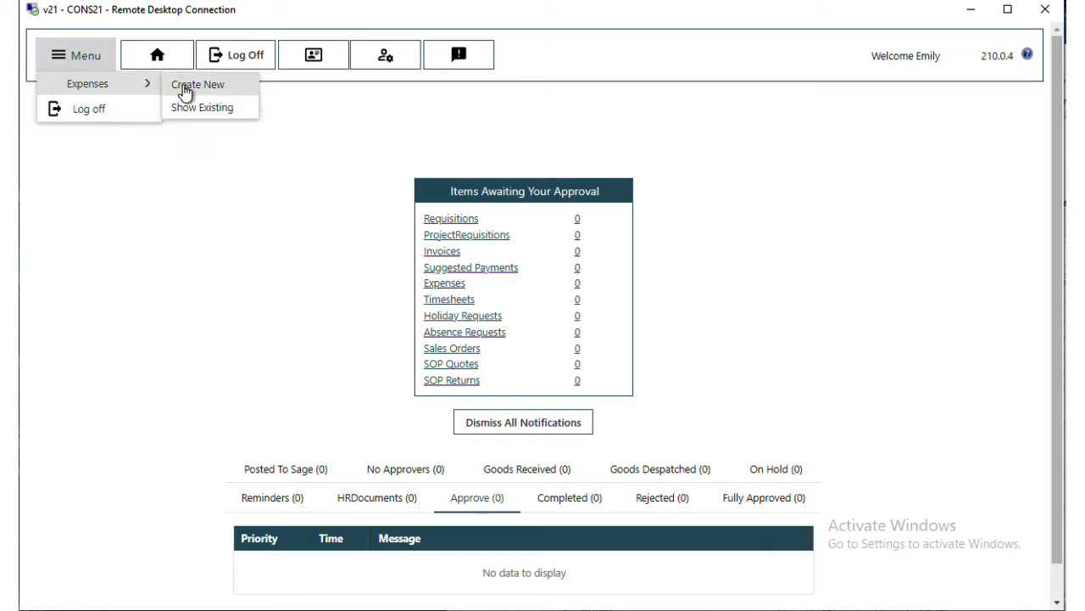
pyautogui.click(187, 88)
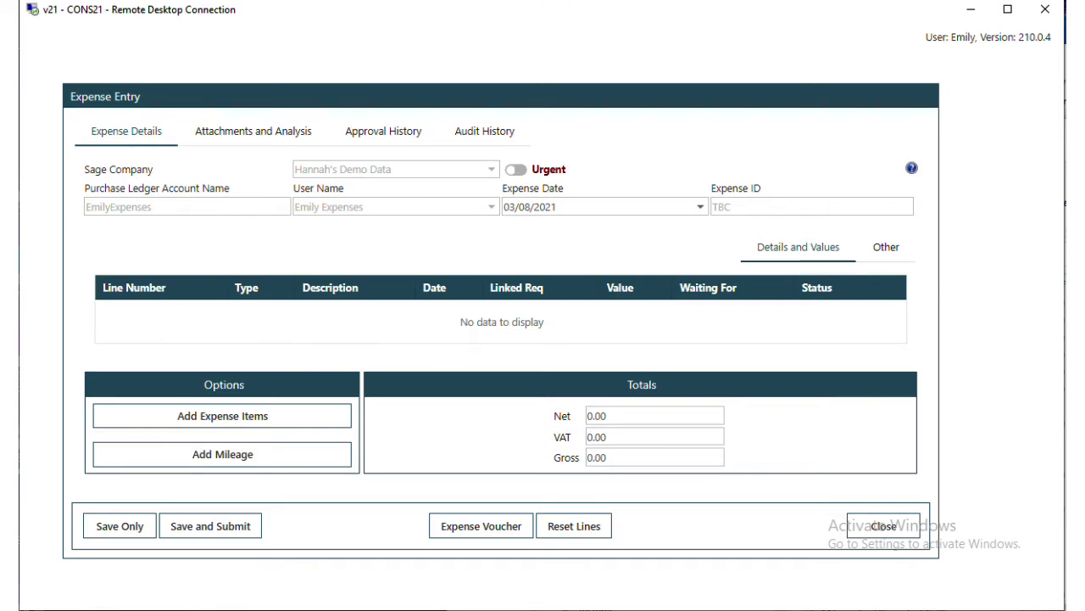
pyautogui.click(700, 207)
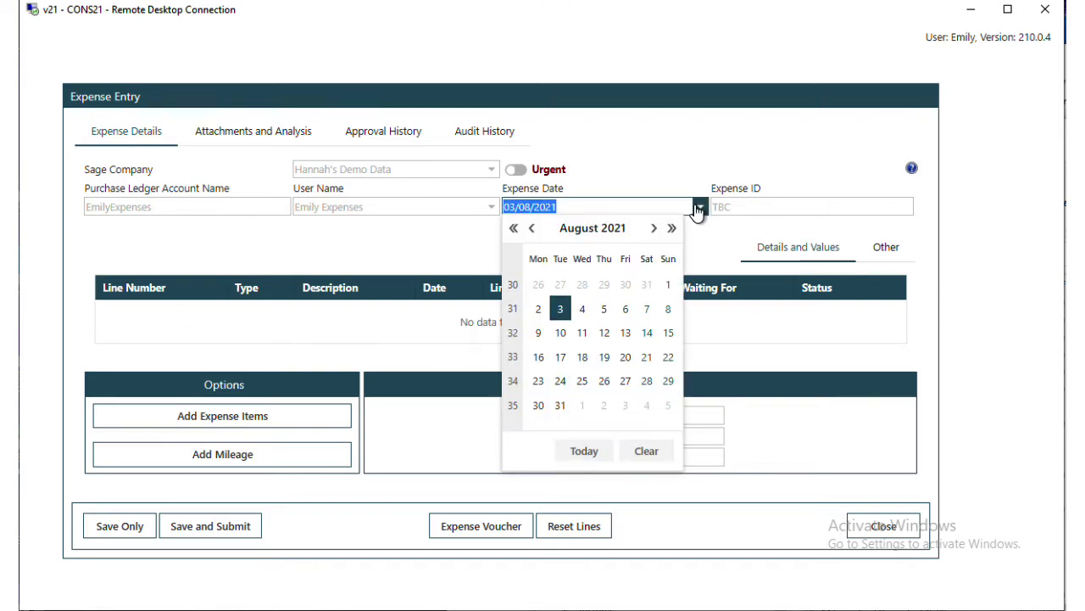
pyautogui.click(743, 247)
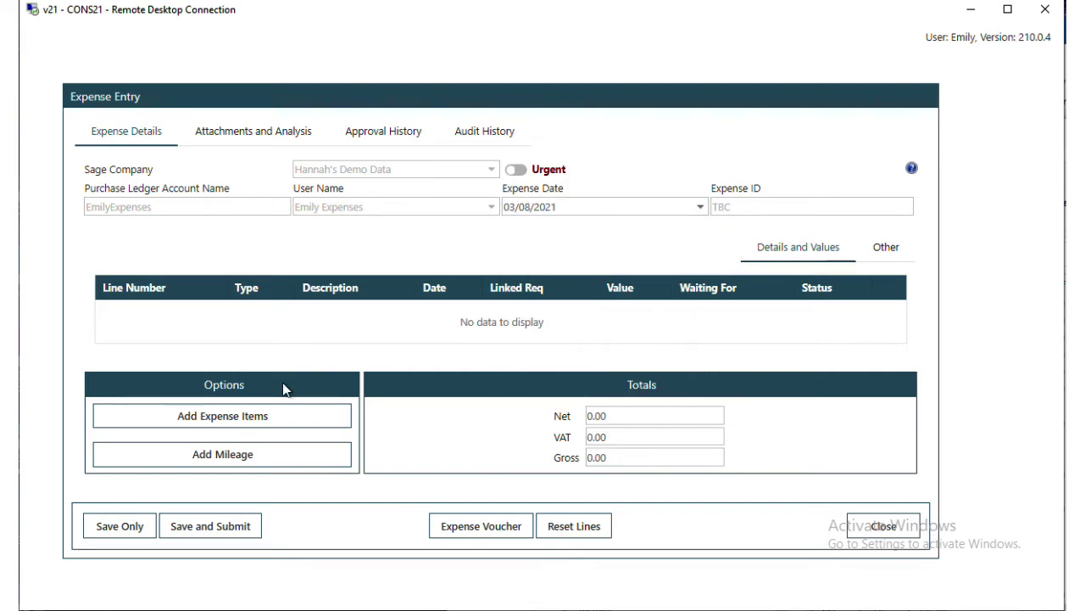
# Add an expense item dated 12/07/2021 with type Parking and Receipt Attached set to Yes
pyautogui.click(239, 424)
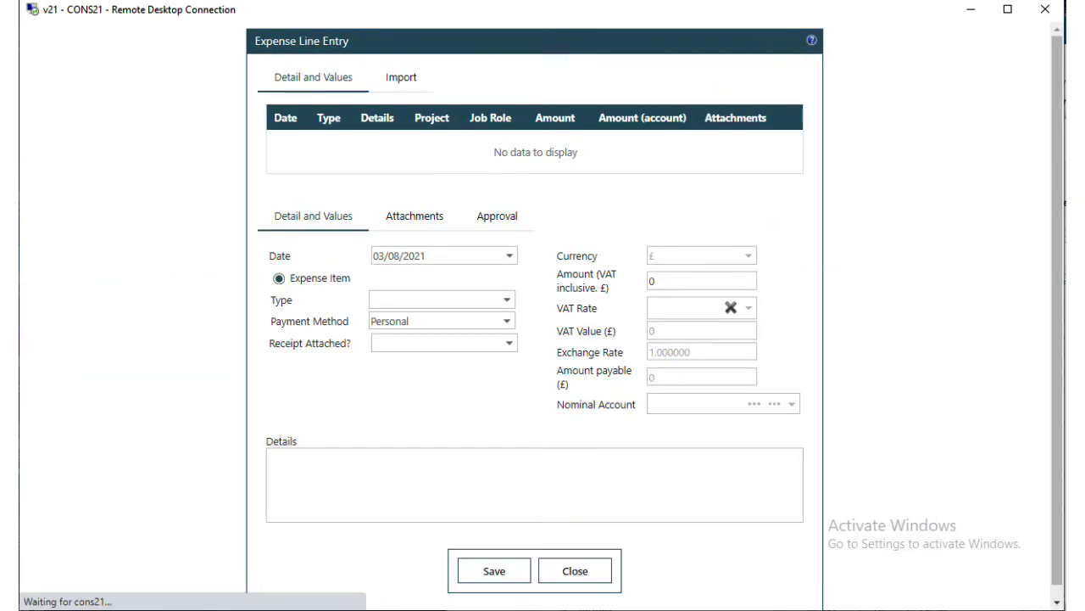
pyautogui.click(509, 256)
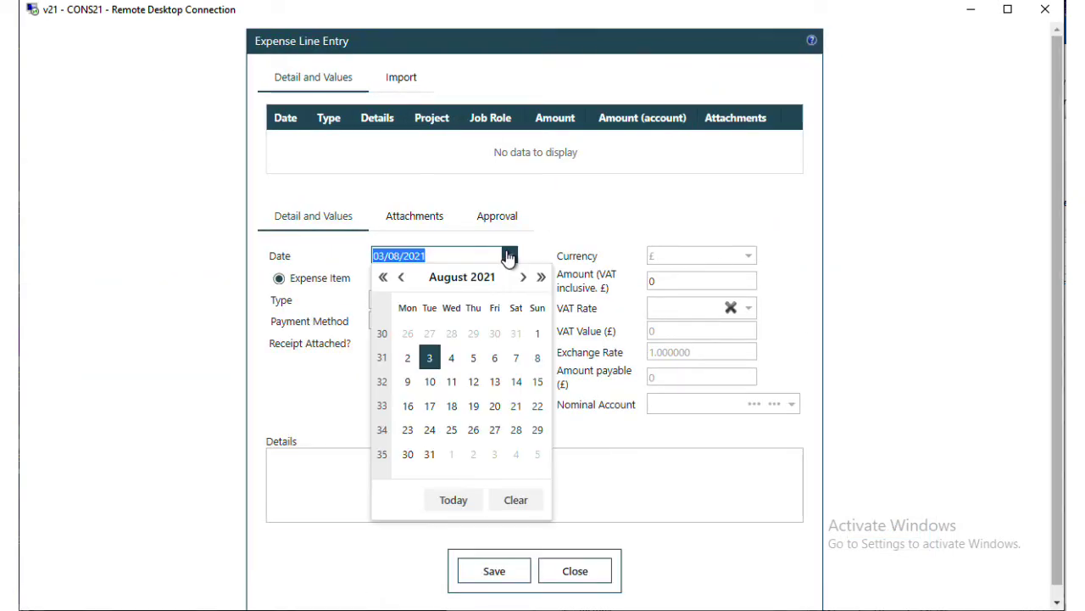
pyautogui.click(401, 278)
pyautogui.click(408, 383)
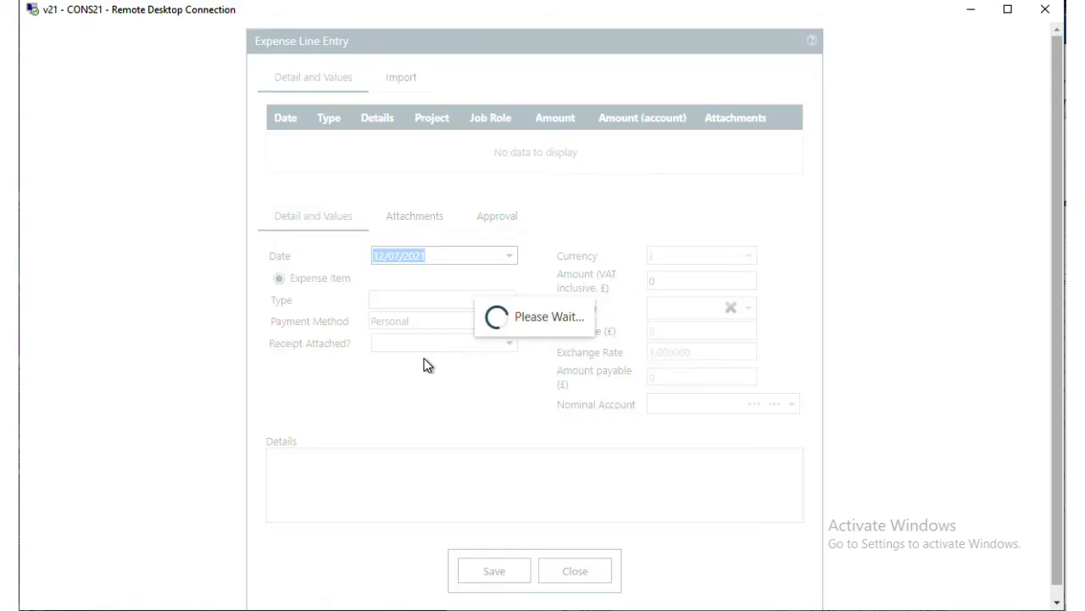
pyautogui.click(443, 298)
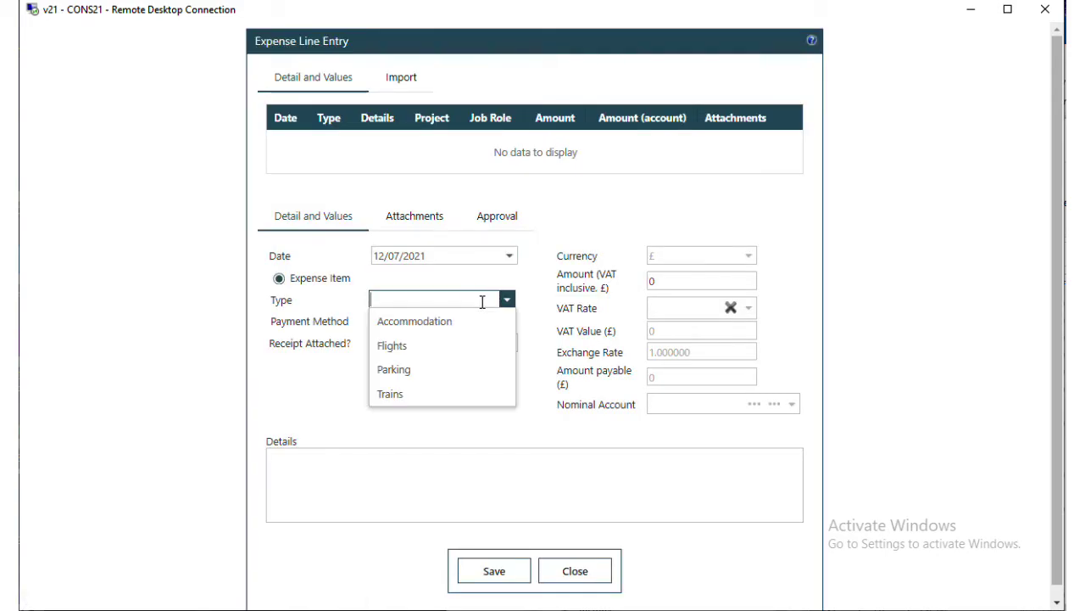
pyautogui.click(412, 373)
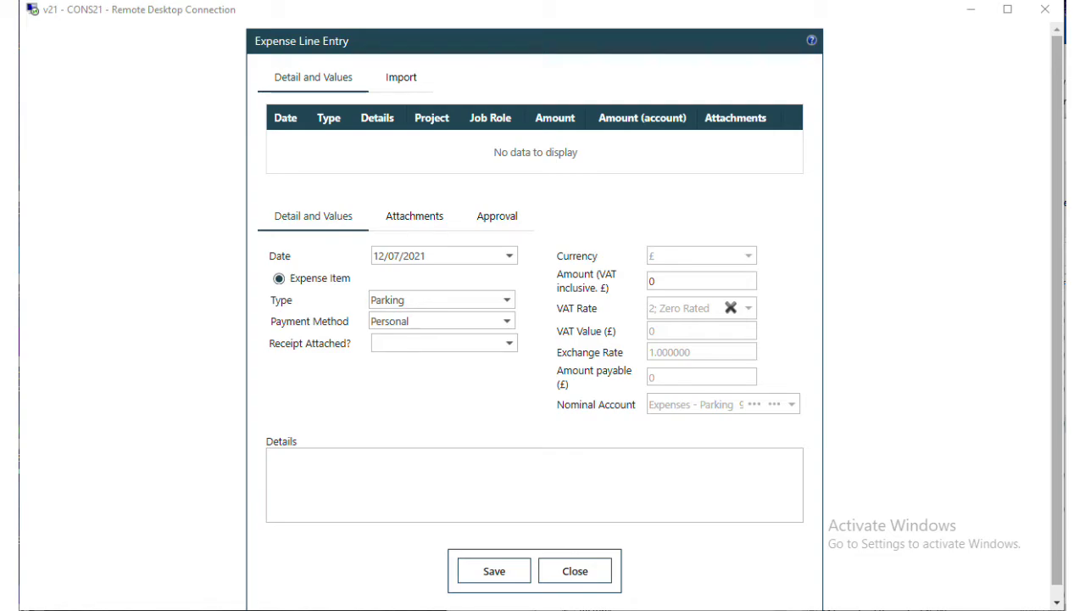
pyautogui.click(389, 345)
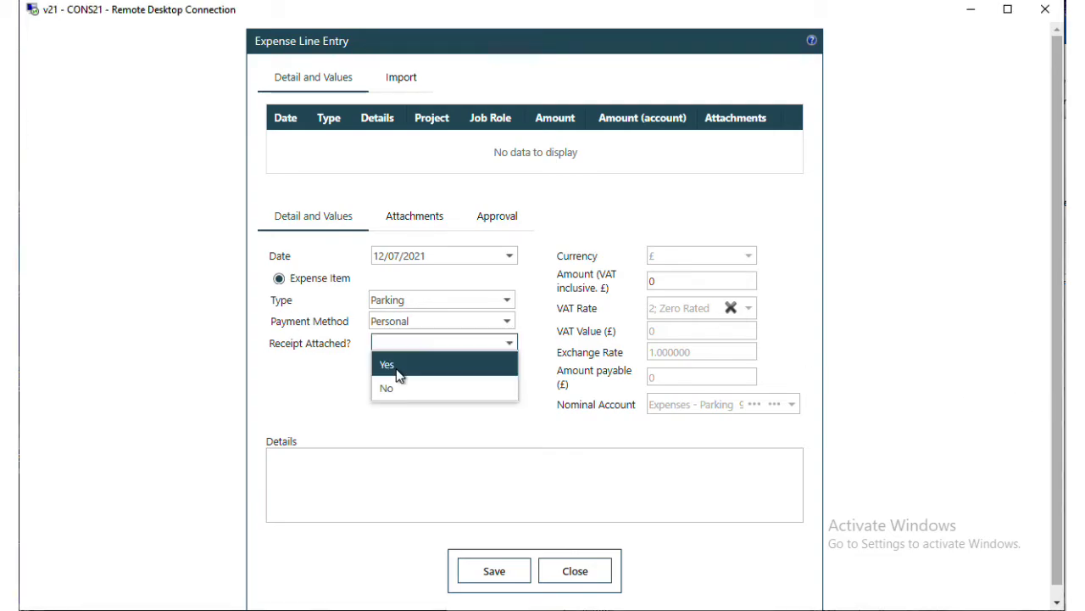
pyautogui.click(384, 363)
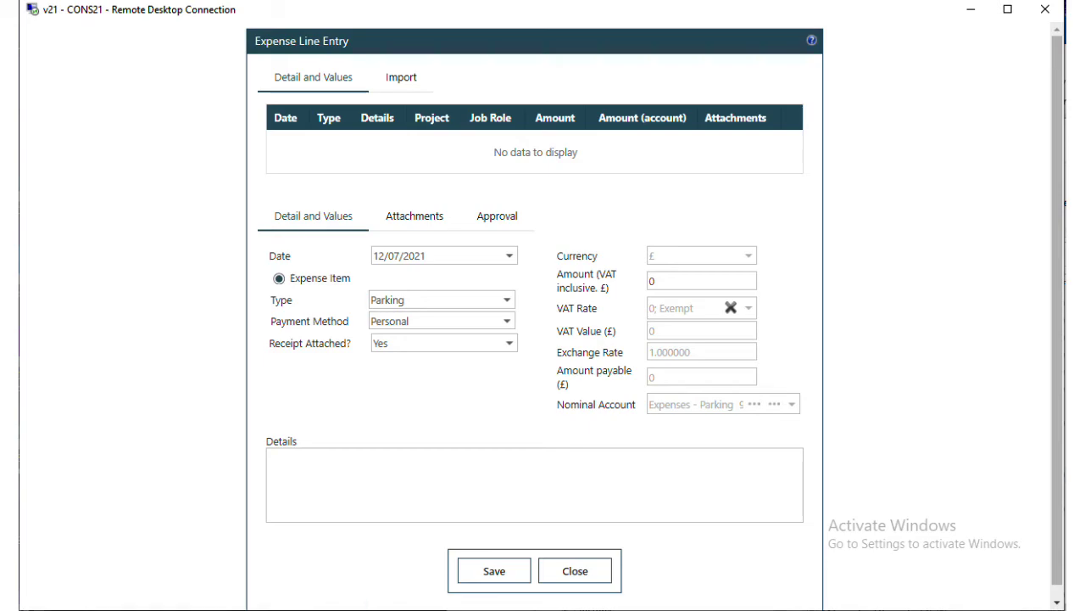
# Set the parking item's VAT-inclusive amount to £13 and its details to "Car park for hotel visit"
pyautogui.click(658, 283)
pyautogui.write('13')
pyautogui.click(927, 426)
pyautogui.click(368, 489)
pyautogui.write('Car park for hotel visit')
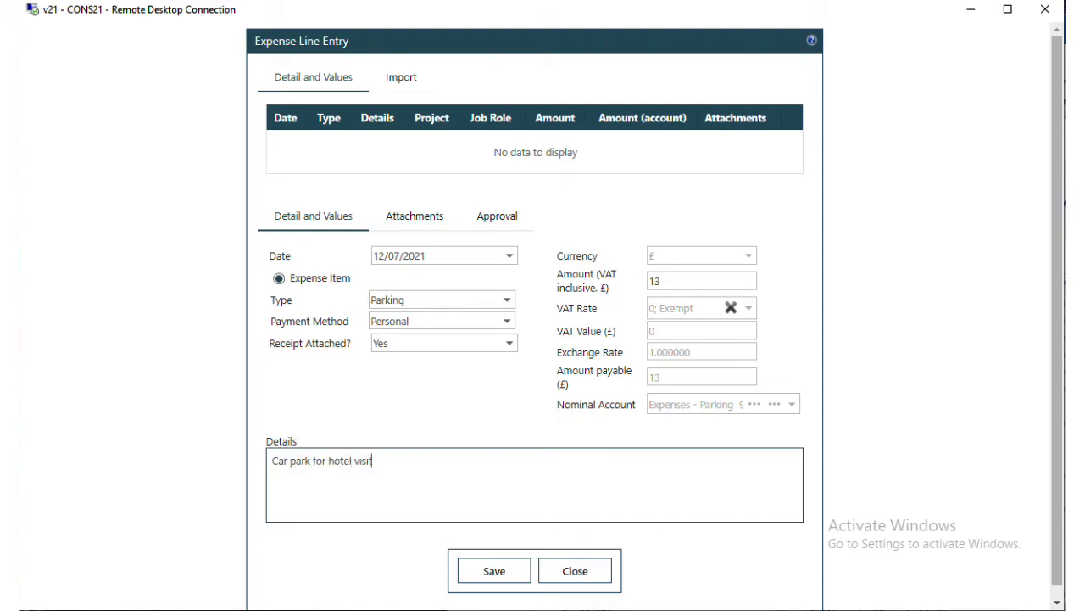
# Attach the file "Car Park Receipt - £13.jpeg" to the parking item and save the item
pyautogui.click(437, 221)
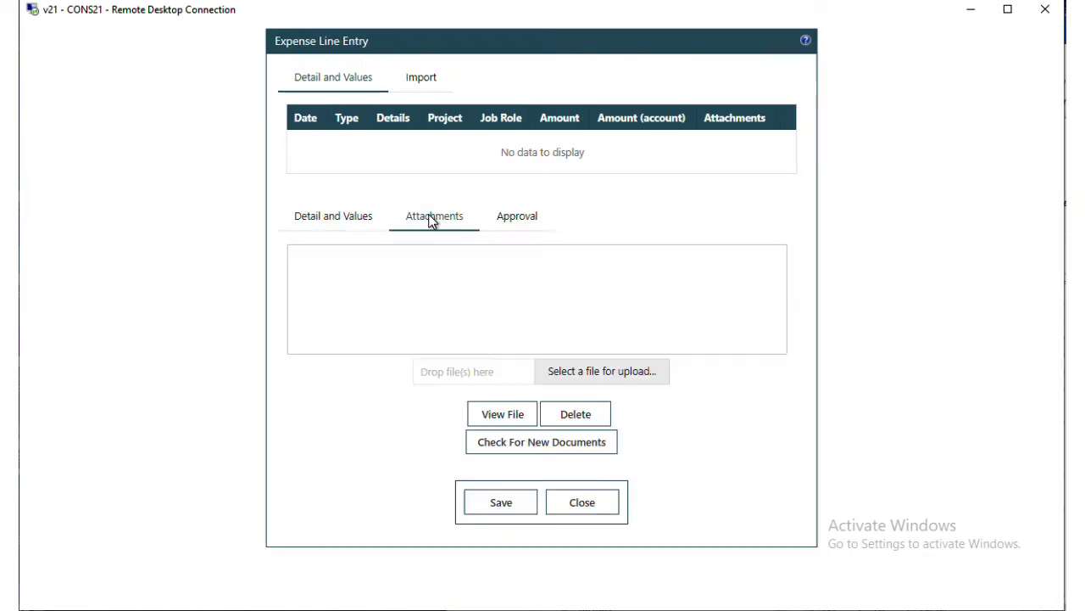
pyautogui.click(607, 373)
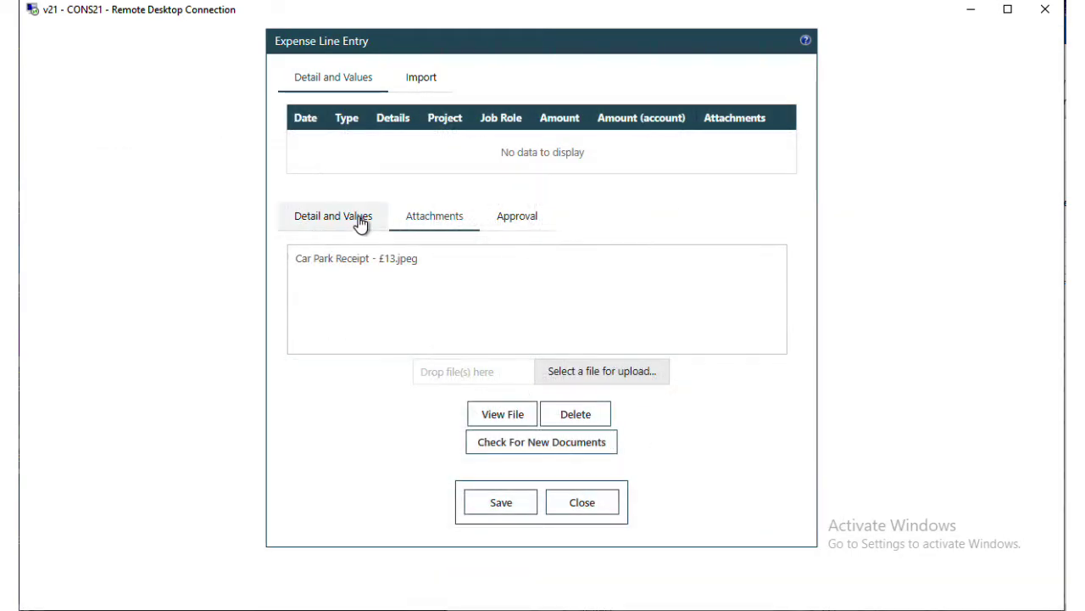
pyautogui.click(361, 222)
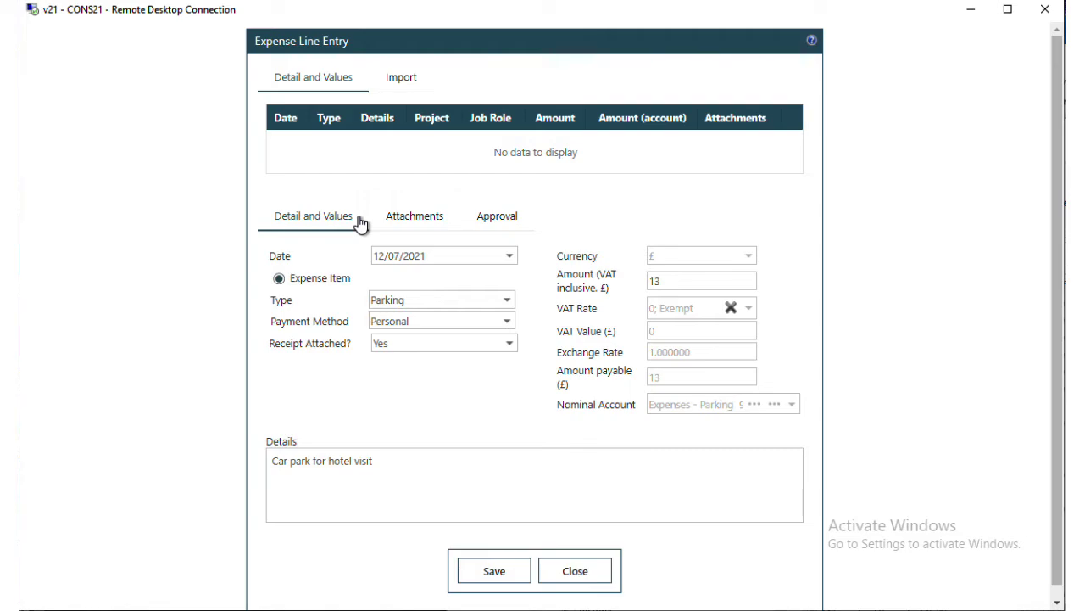
pyautogui.click(494, 571)
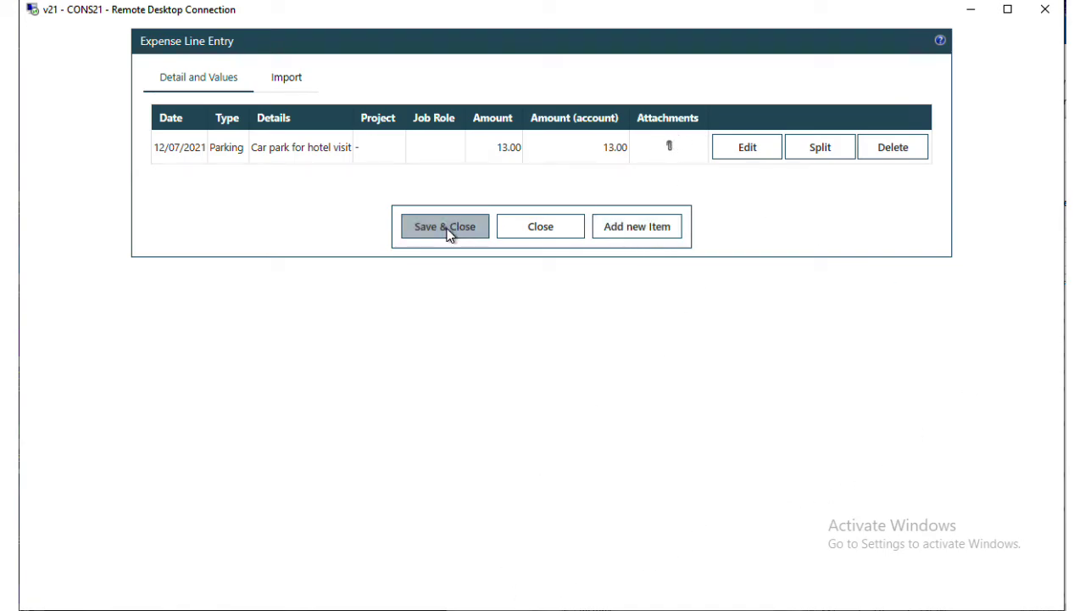
# Add another expense item dated 12/07/2021 with type Accommodation and Receipt Attached set to Yes
pyautogui.click(651, 240)
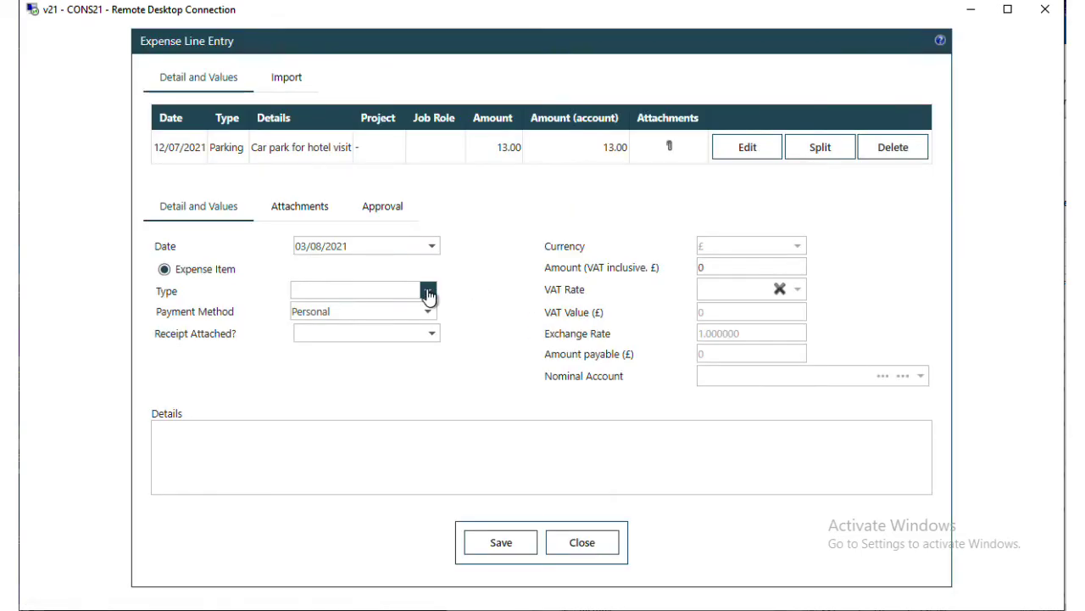
pyautogui.click(432, 246)
pyautogui.click(318, 267)
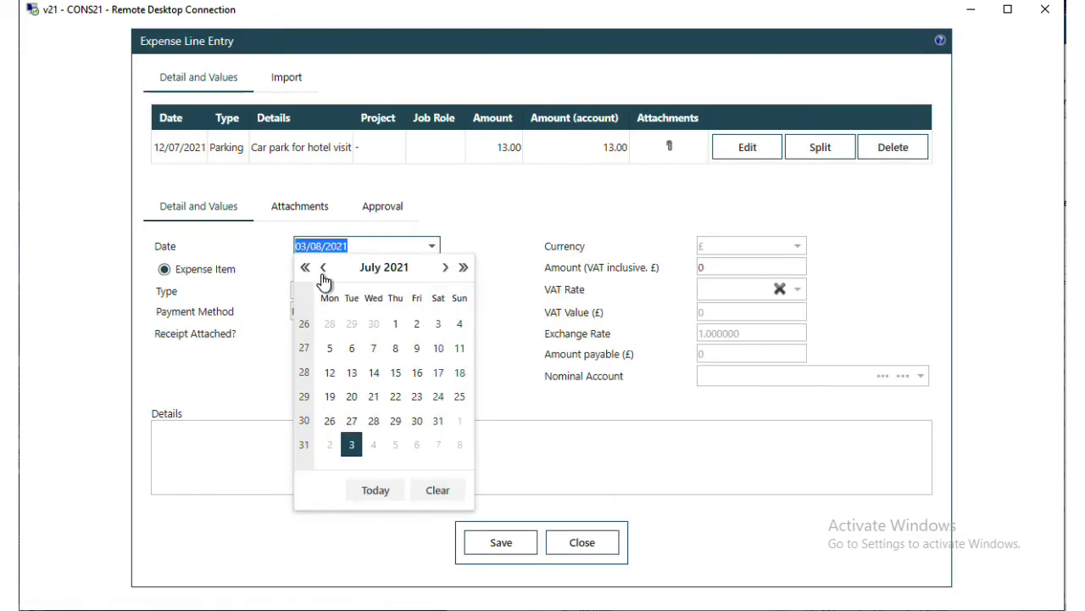
pyautogui.click(339, 373)
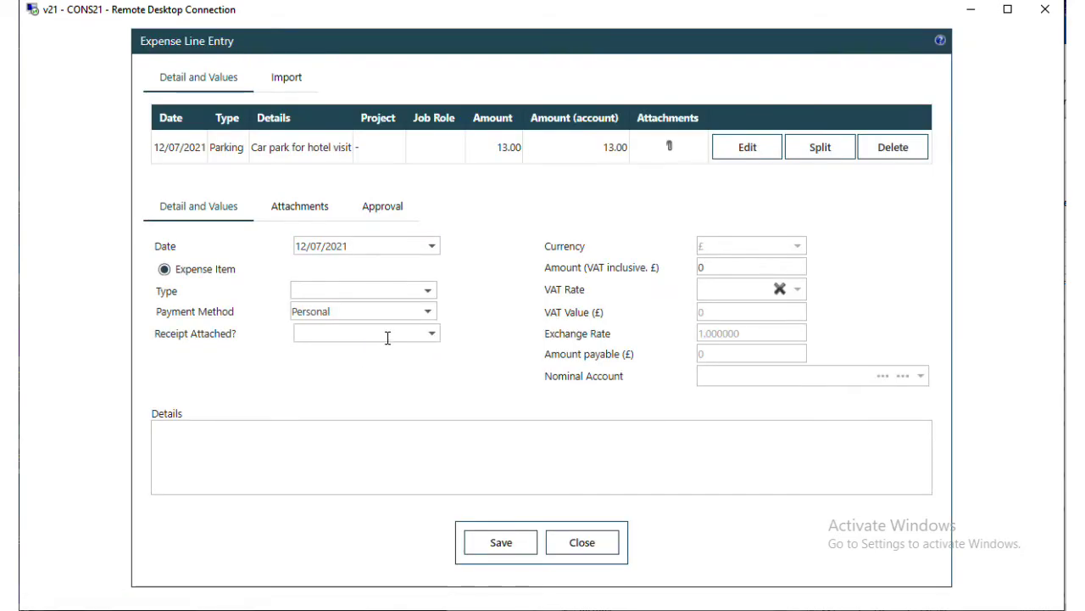
pyautogui.click(432, 294)
pyautogui.click(384, 313)
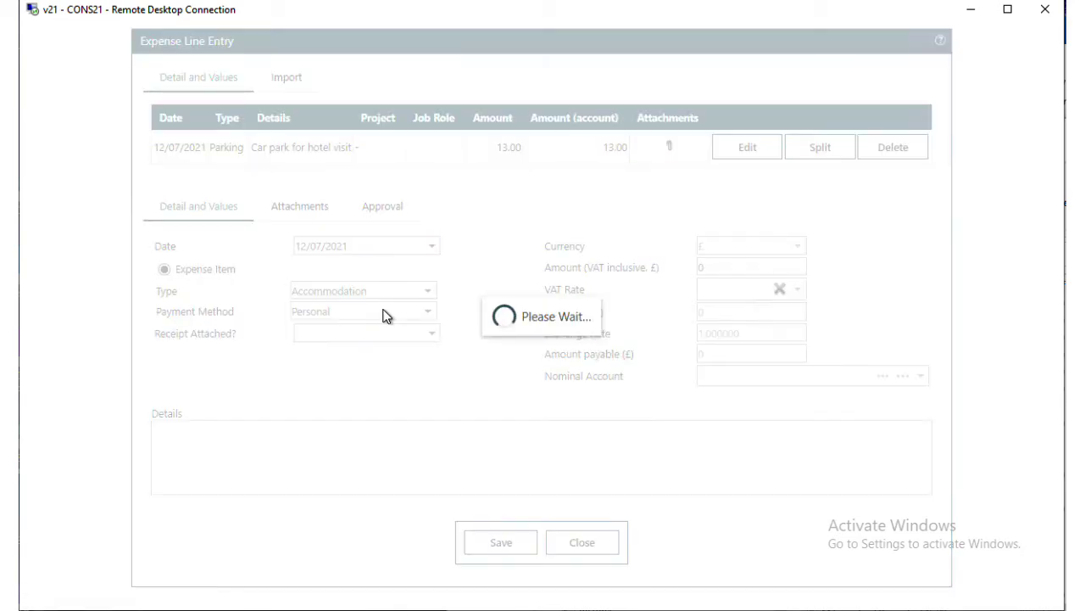
pyautogui.click(432, 334)
pyautogui.click(363, 356)
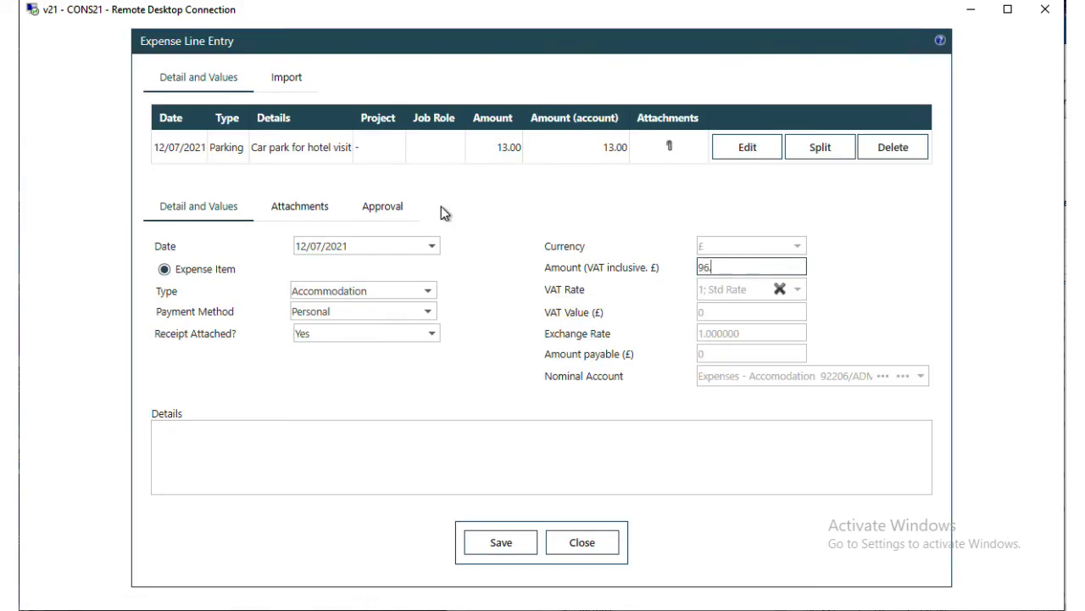
# Set the accommodation item's VAT-inclusive amount to £96 and its details to "Hotel for customer visit"
pyautogui.press('Tab')
pyautogui.click(216, 449)
pyautogui.write('Hote')
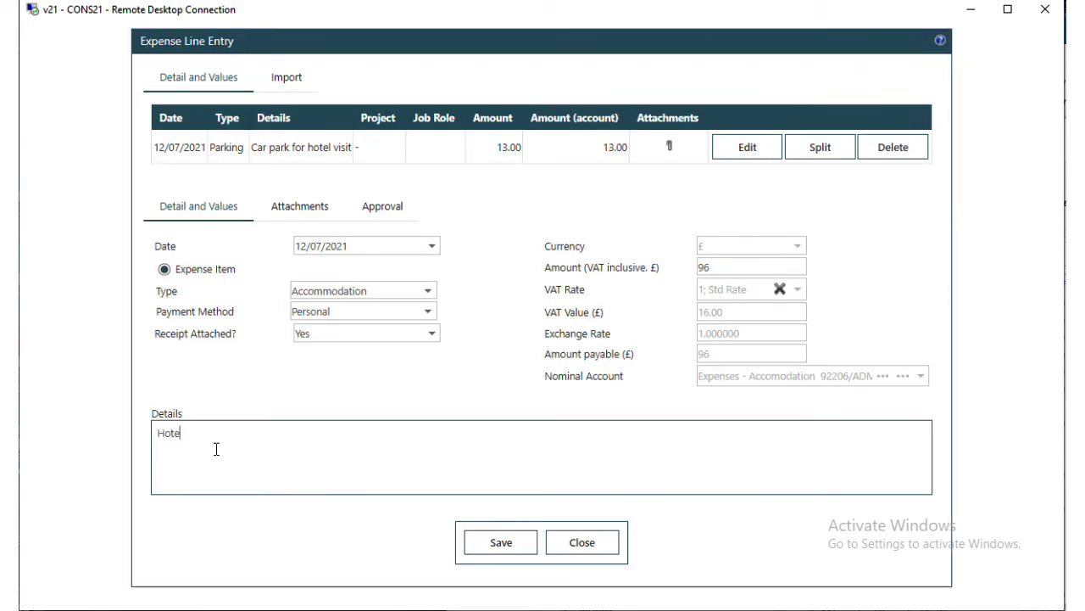
pyautogui.write('l for customer visit')
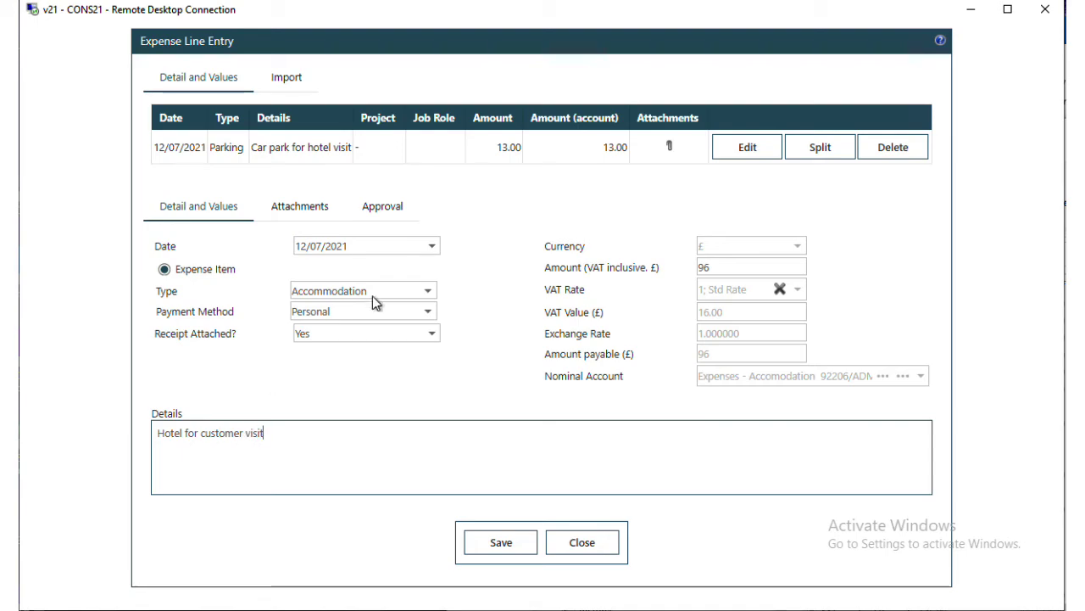
# Attach the hotel receipt file to the accommodation item, and save the item and the expense lines
pyautogui.click(291, 207)
pyautogui.click(629, 363)
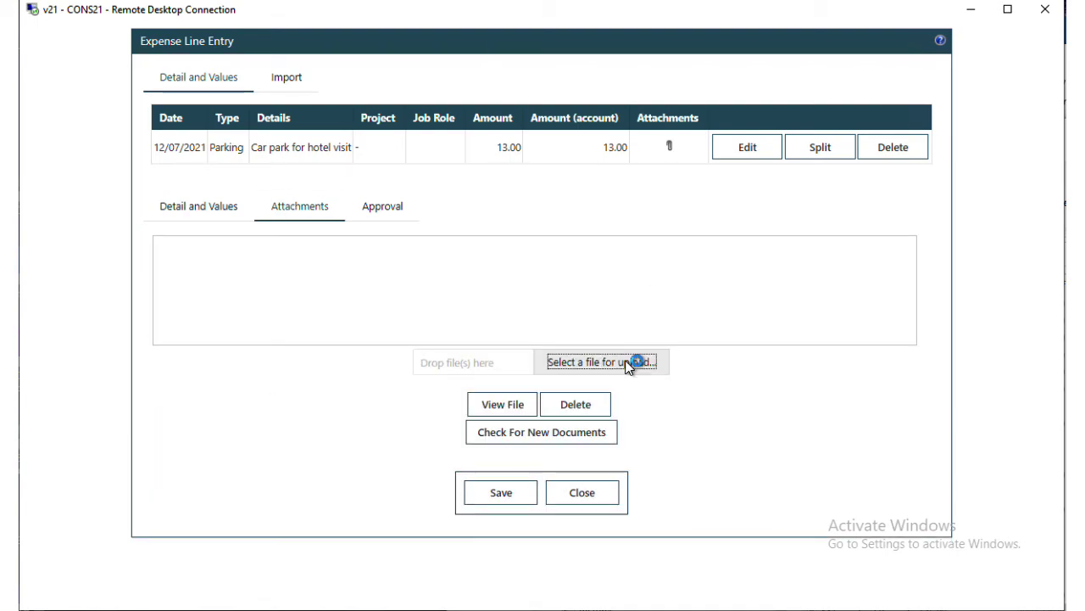
pyautogui.doubleClick(625, 363)
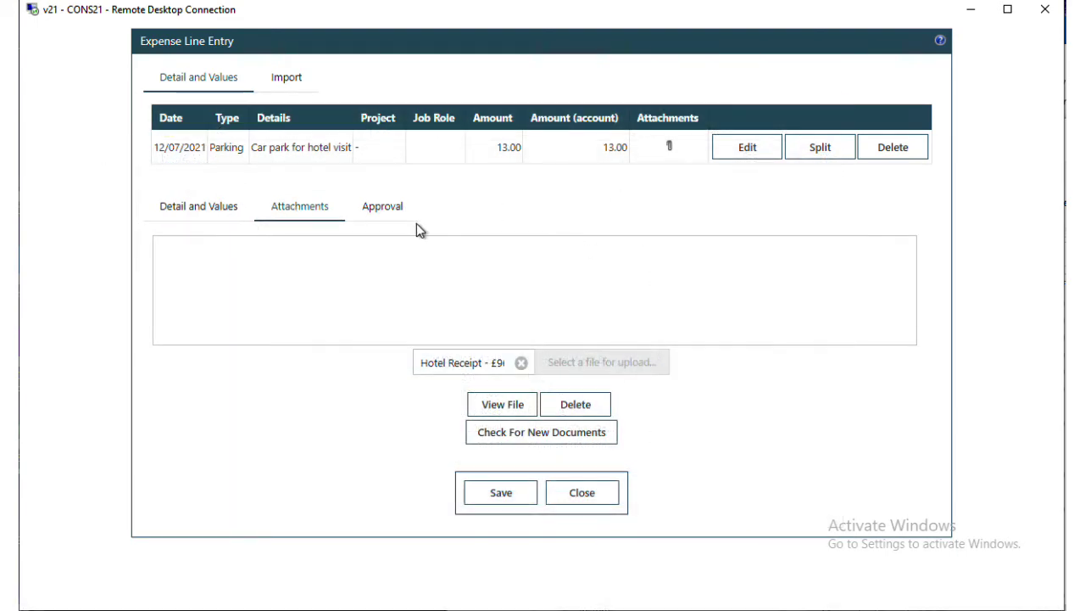
pyautogui.click(186, 208)
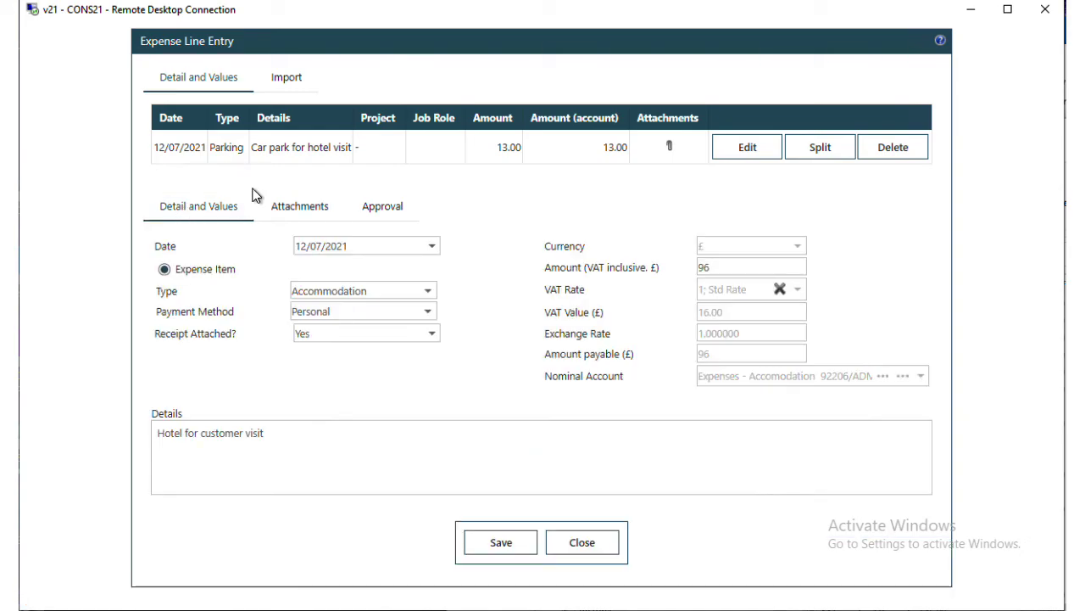
pyautogui.click(500, 544)
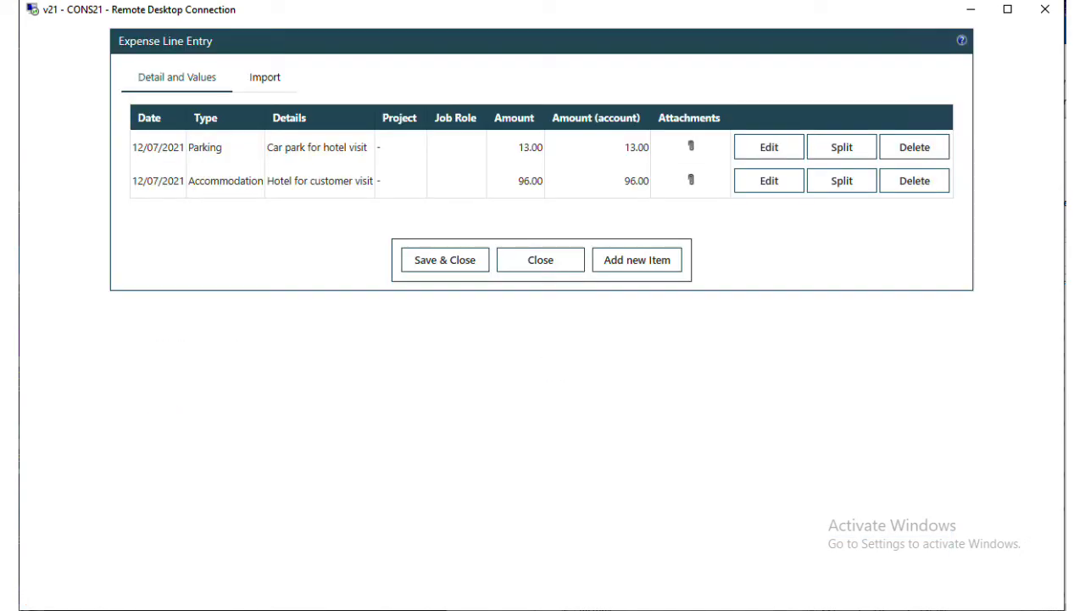
pyautogui.click(453, 265)
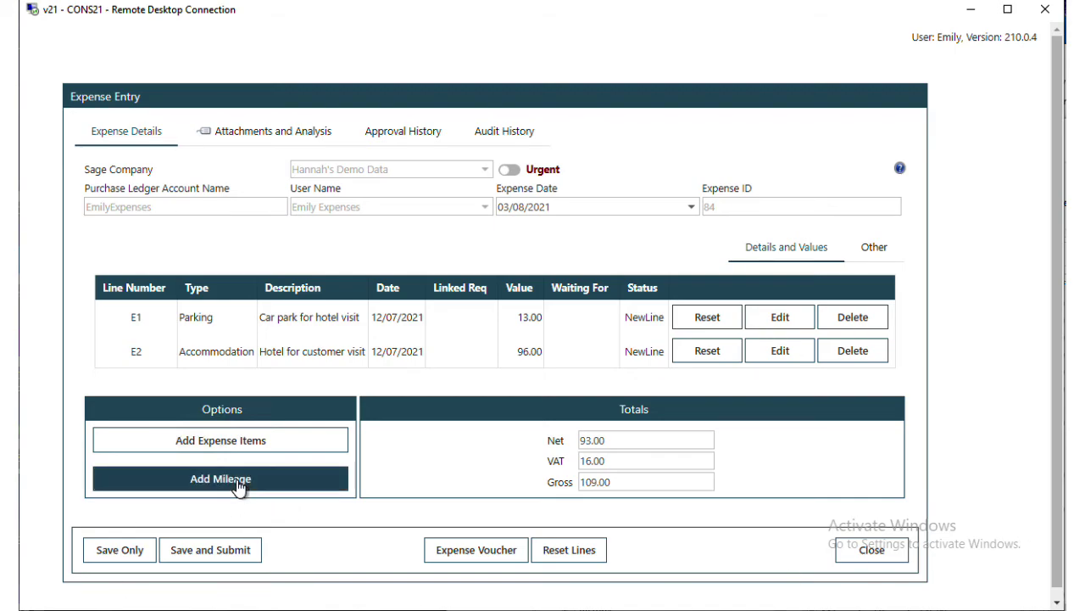
# Save the expense with its parking and accommodation lines and submit it for approval
pyautogui.click(279, 480)
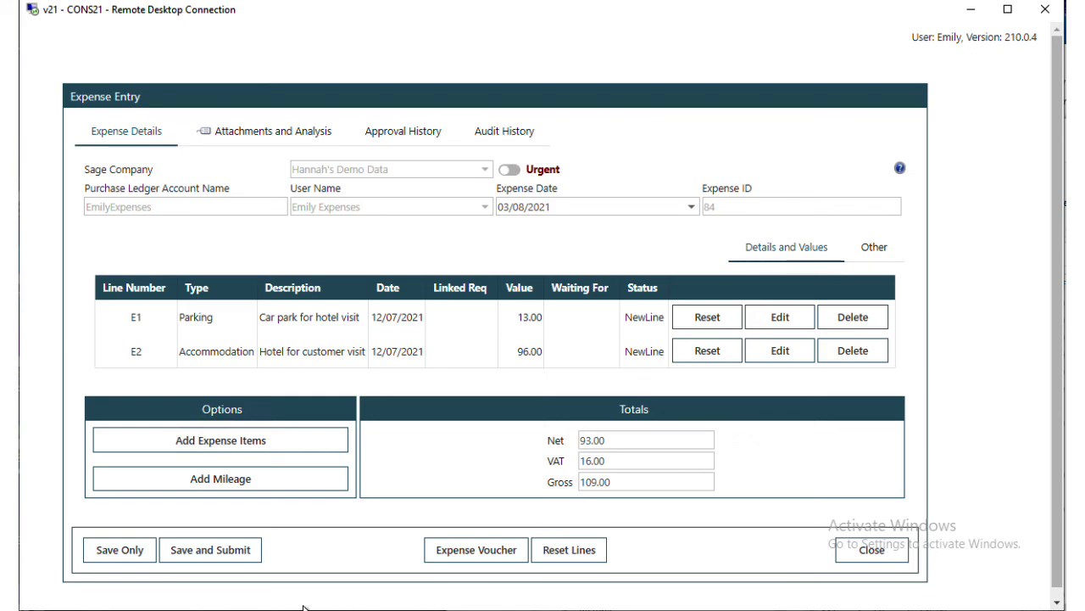
pyautogui.click(227, 558)
pyautogui.click(95, 559)
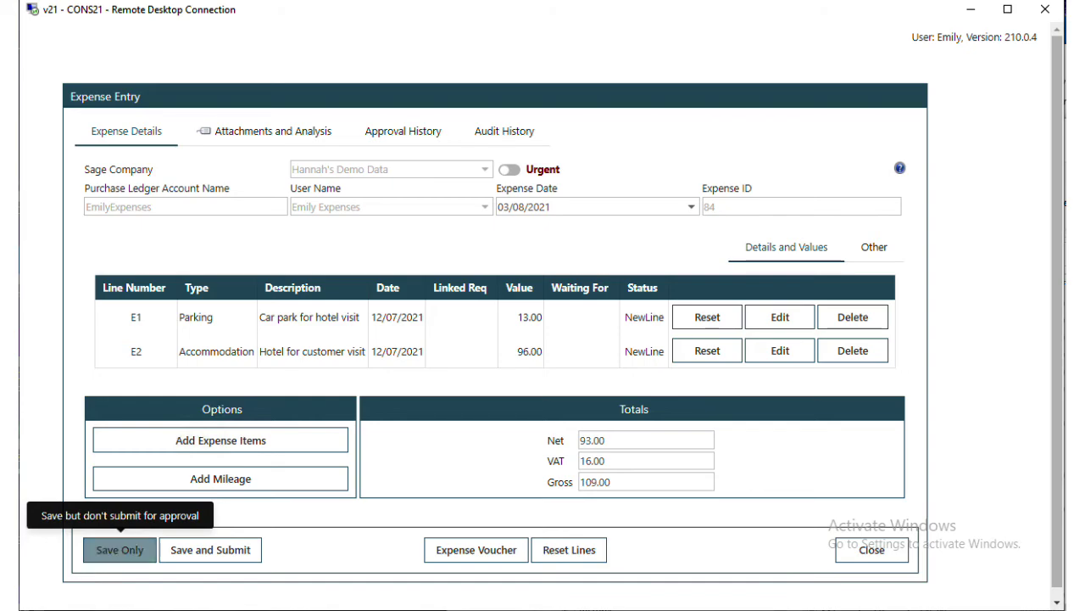
pyautogui.click(869, 553)
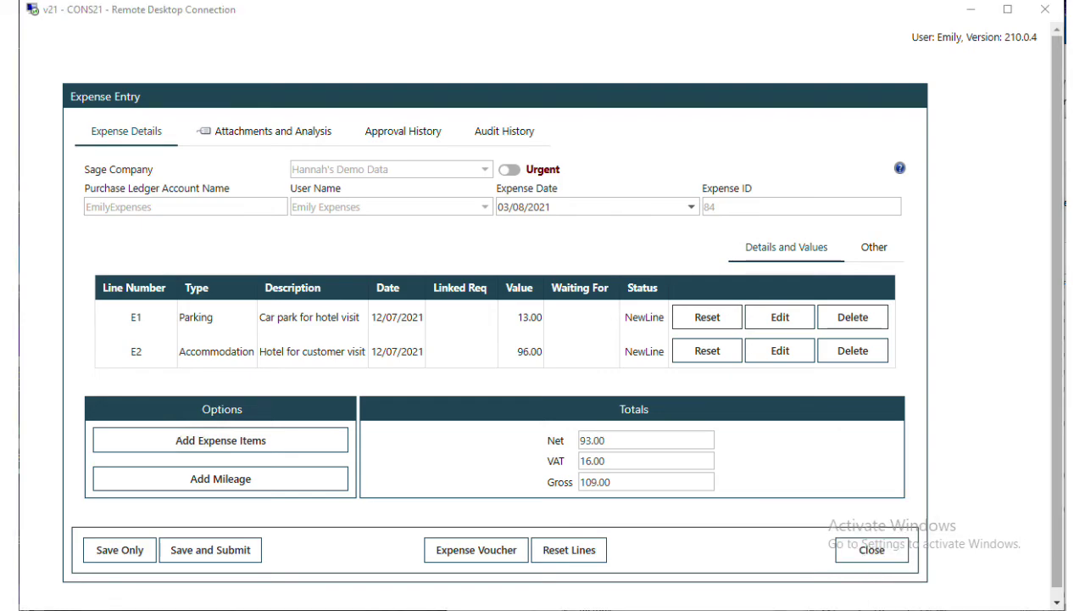
pyautogui.click(216, 549)
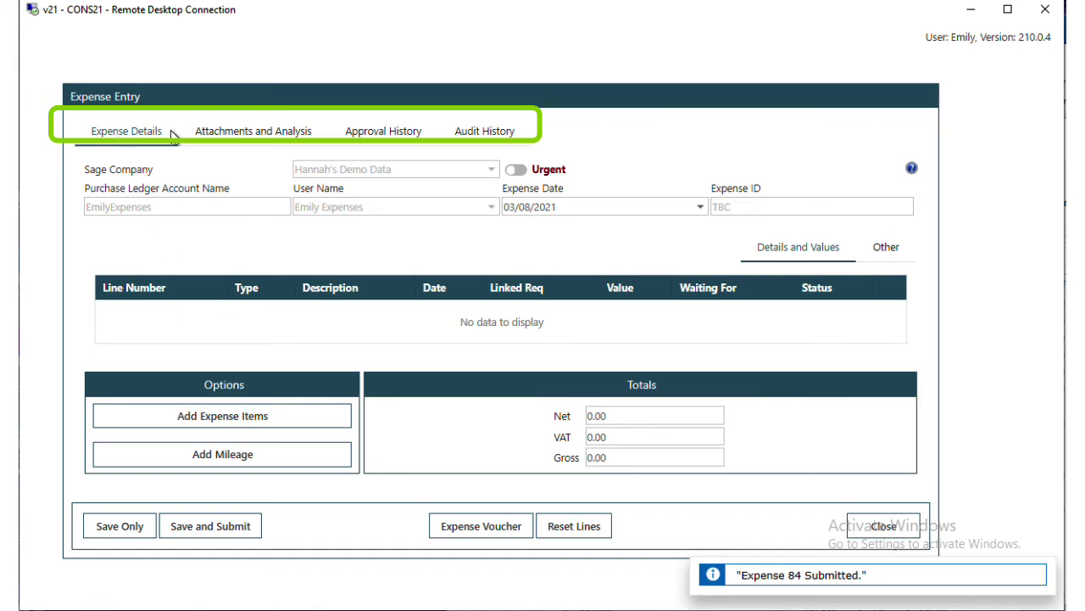
# Look through the attachments, approval history and audit history sections of the blank expense entry, and close it
pyautogui.click(212, 136)
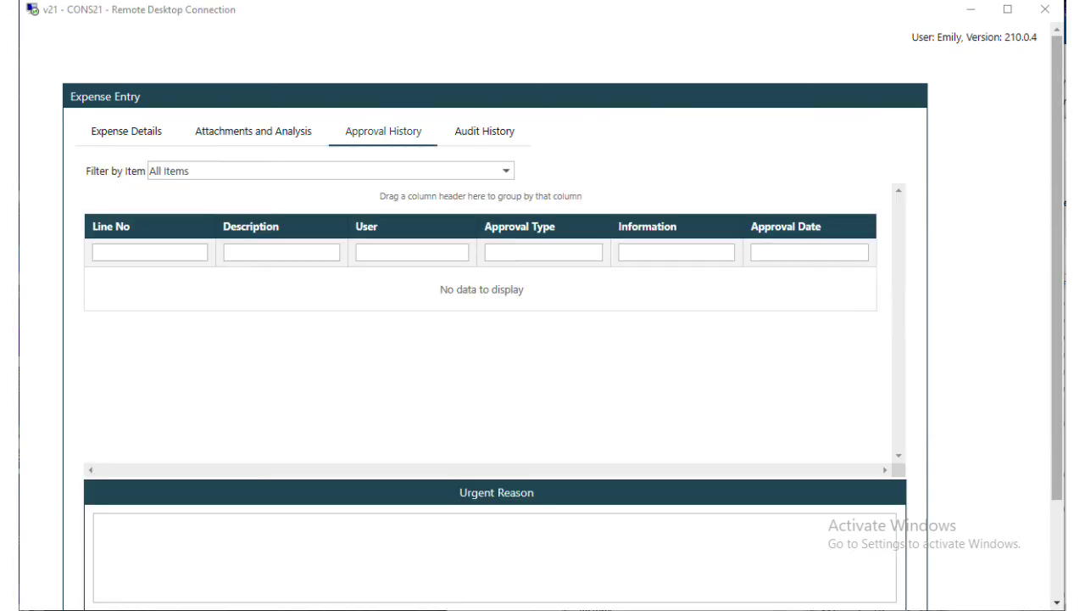
pyautogui.click(461, 138)
pyautogui.click(117, 138)
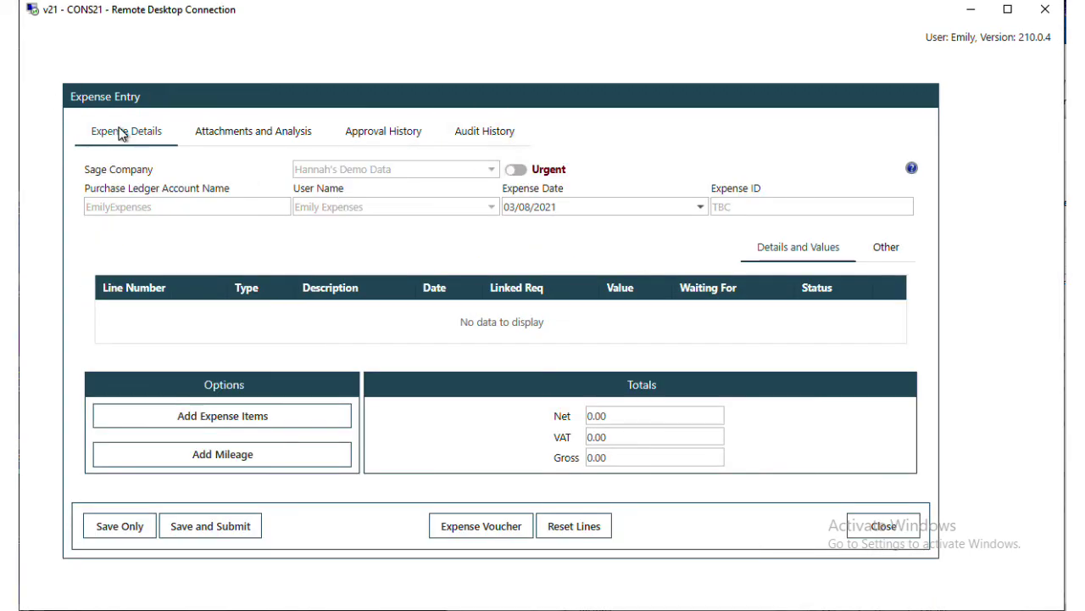
pyautogui.click(887, 534)
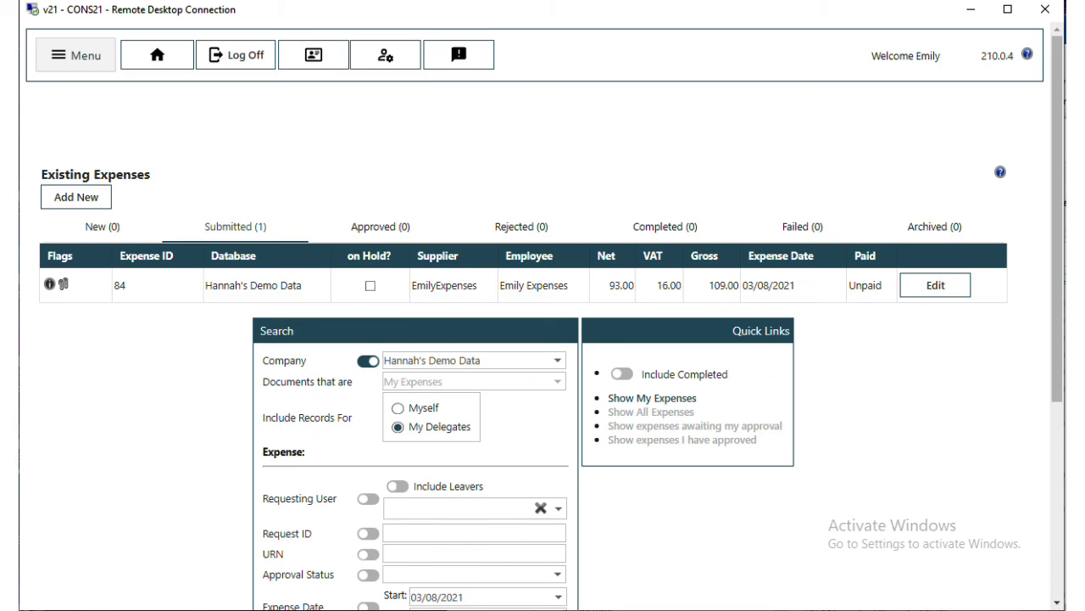
# Check the submitted expense's flags, and review the approval notifications on the home page
pyautogui.moveTo(51, 290)
pyautogui.click(158, 57)
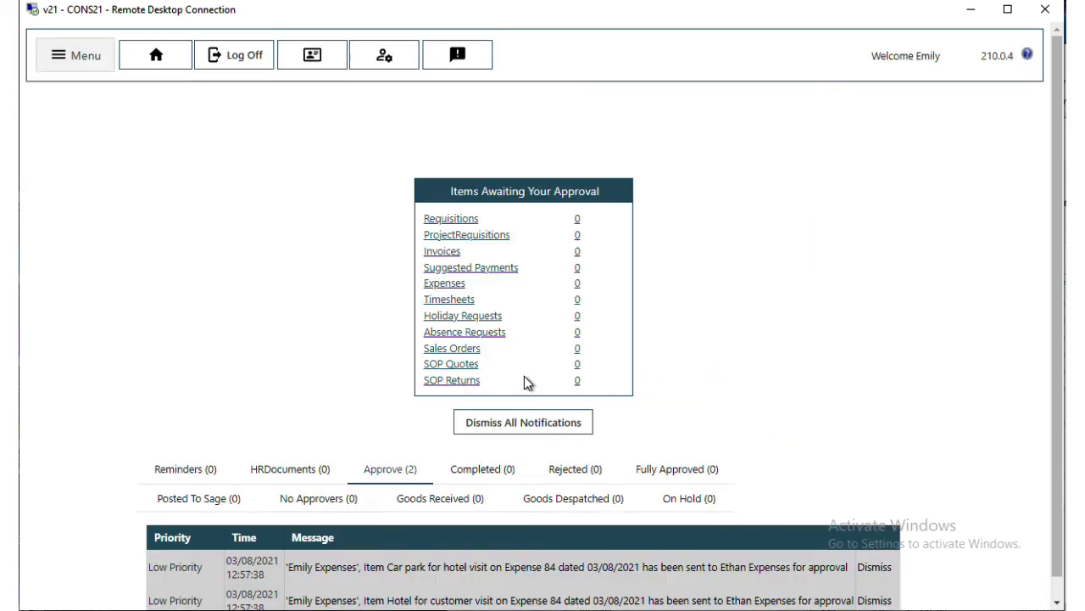
pyautogui.scroll(-2, 496, 577)
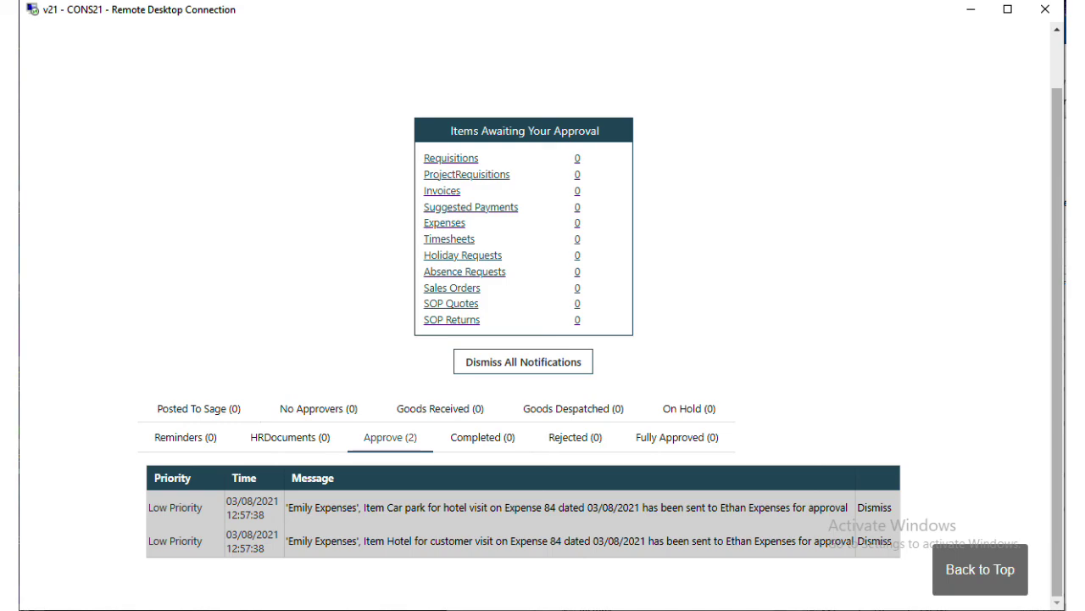
pyautogui.scroll(2, 1003, 471)
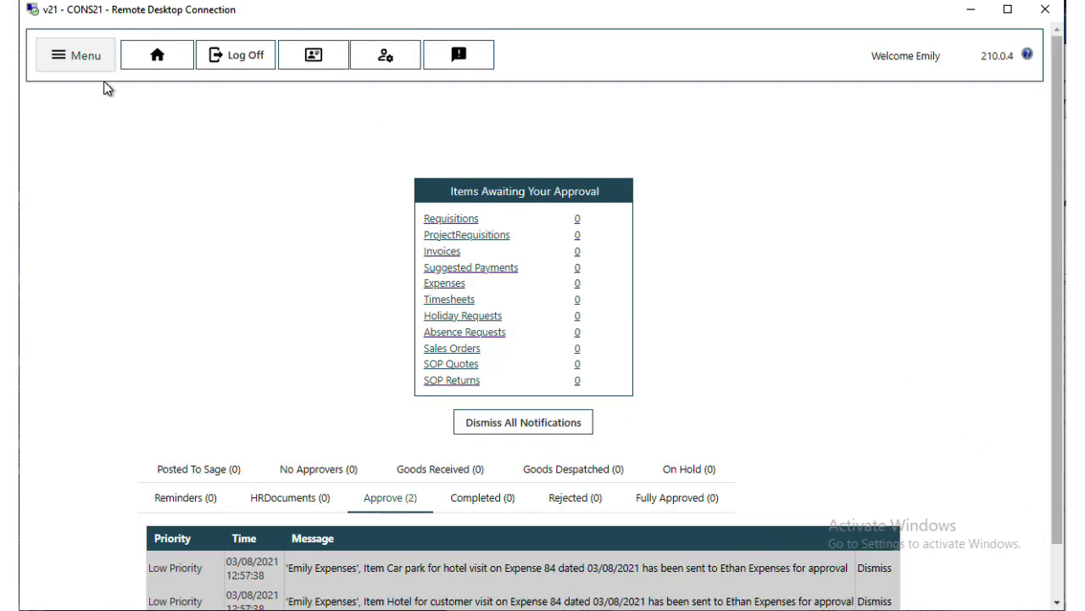